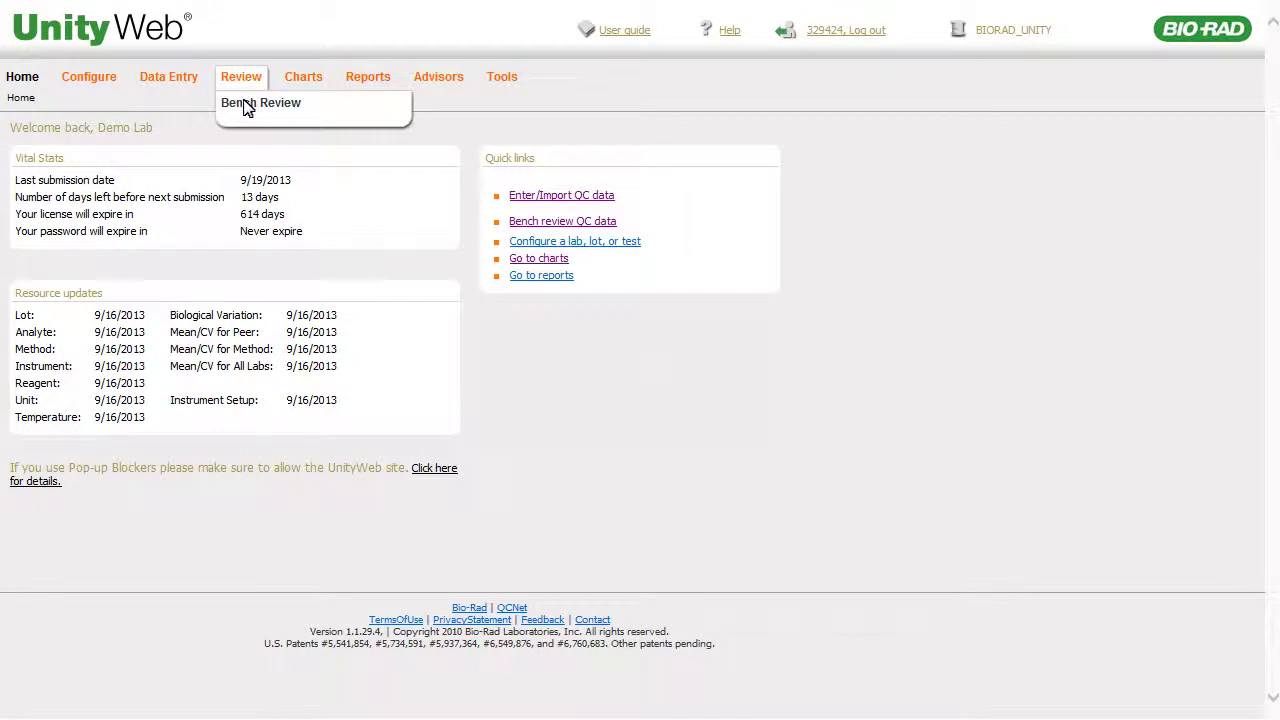
Open Bench Review filtered to Suspect data, showing 9 records in 3 runs.
click(246, 106)
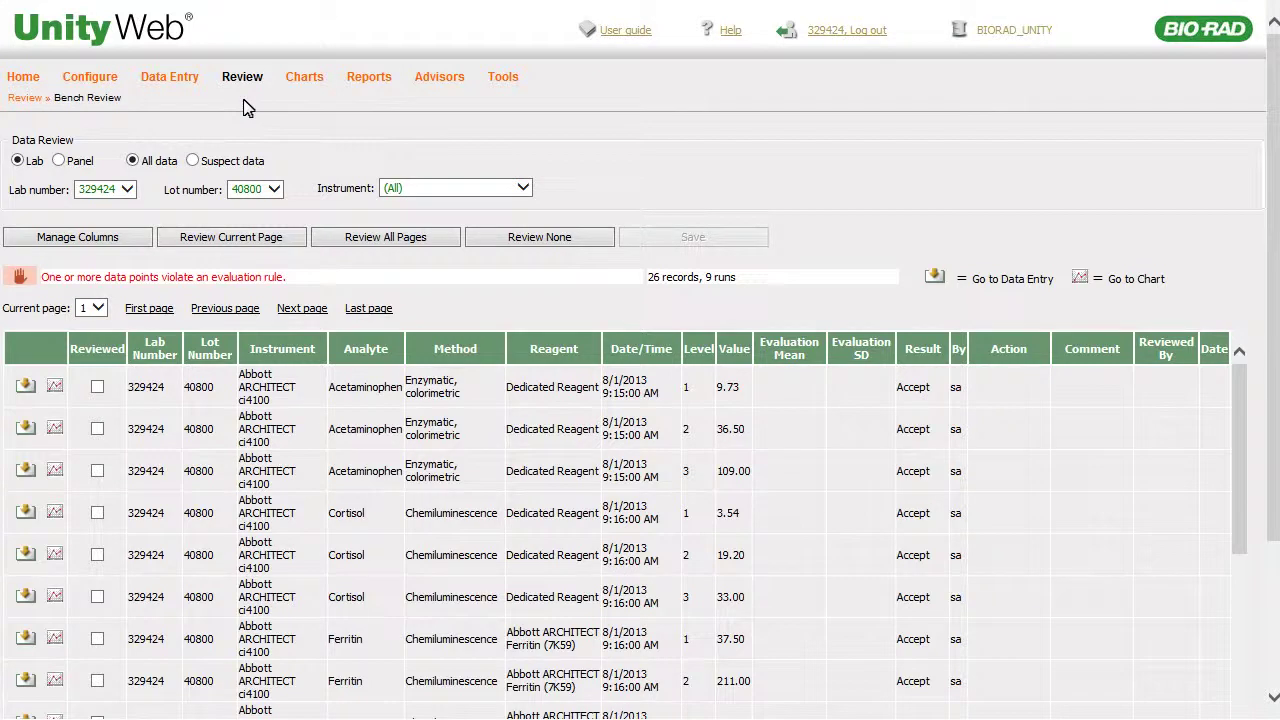
click(192, 161)
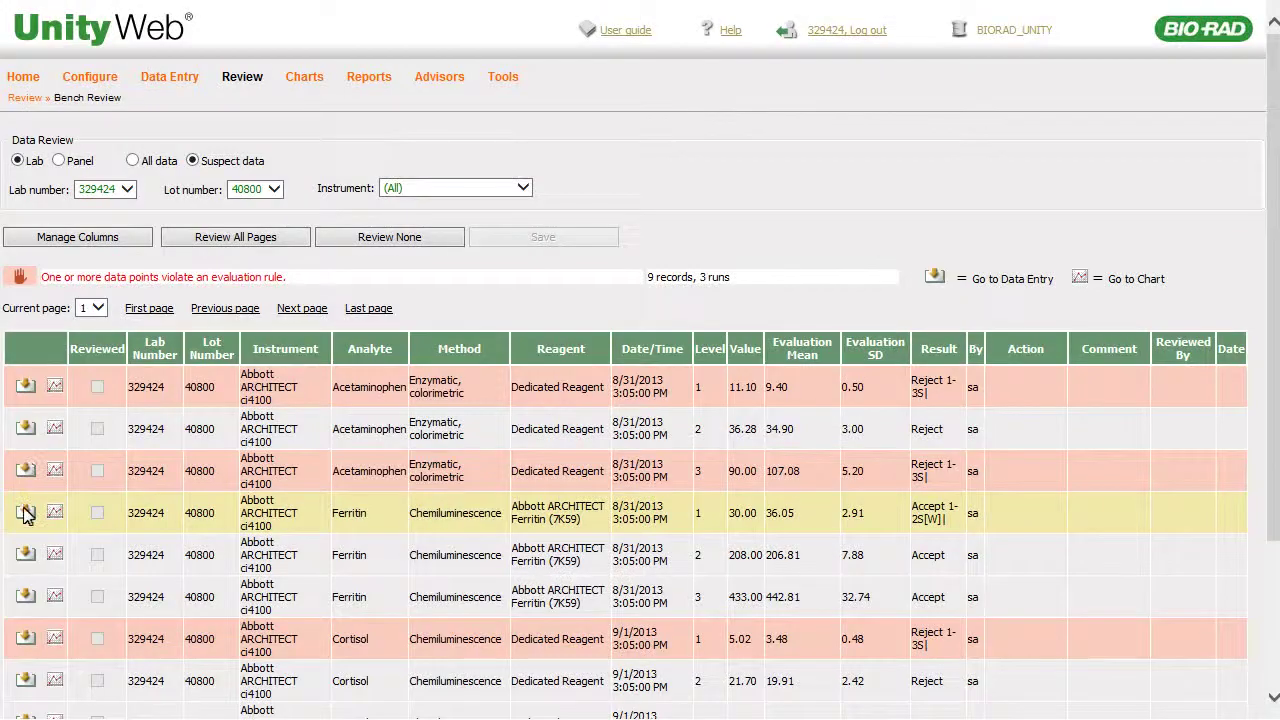
Set run 28's Ferritin Level 1 value to N, save, and assign the Reagent: changed corrective action.
click(26, 513)
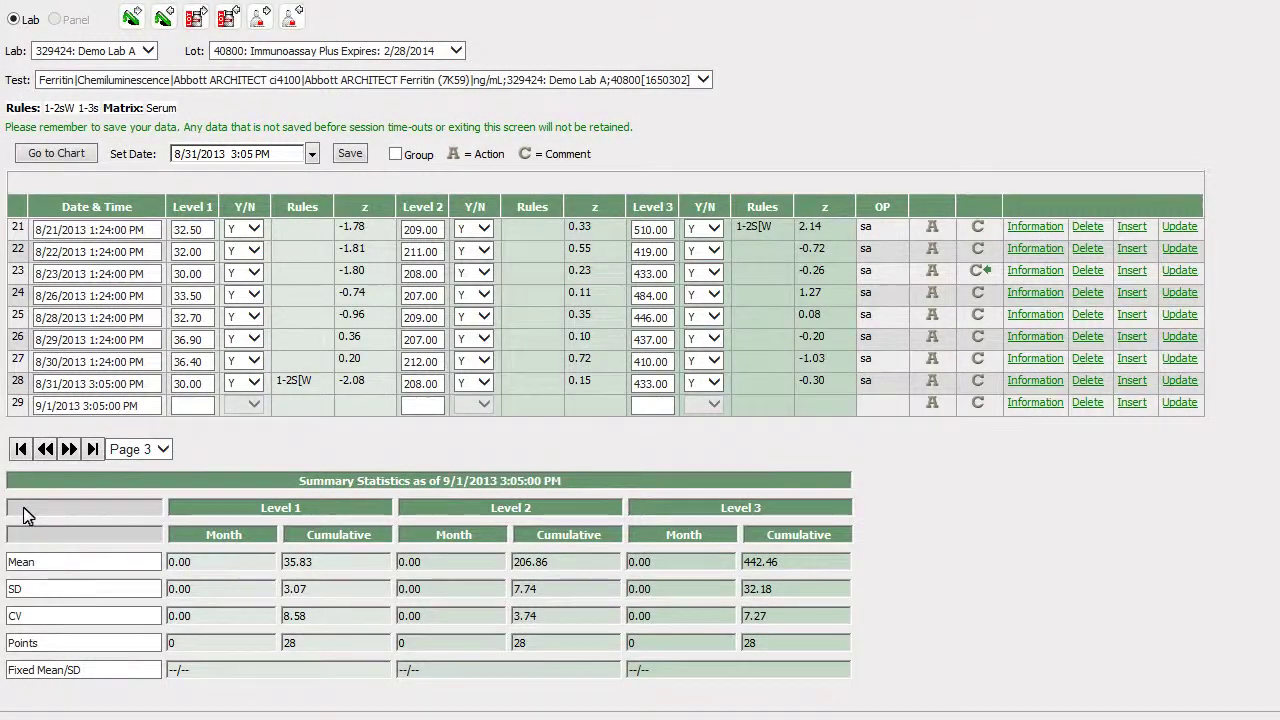
click(252, 386)
click(232, 403)
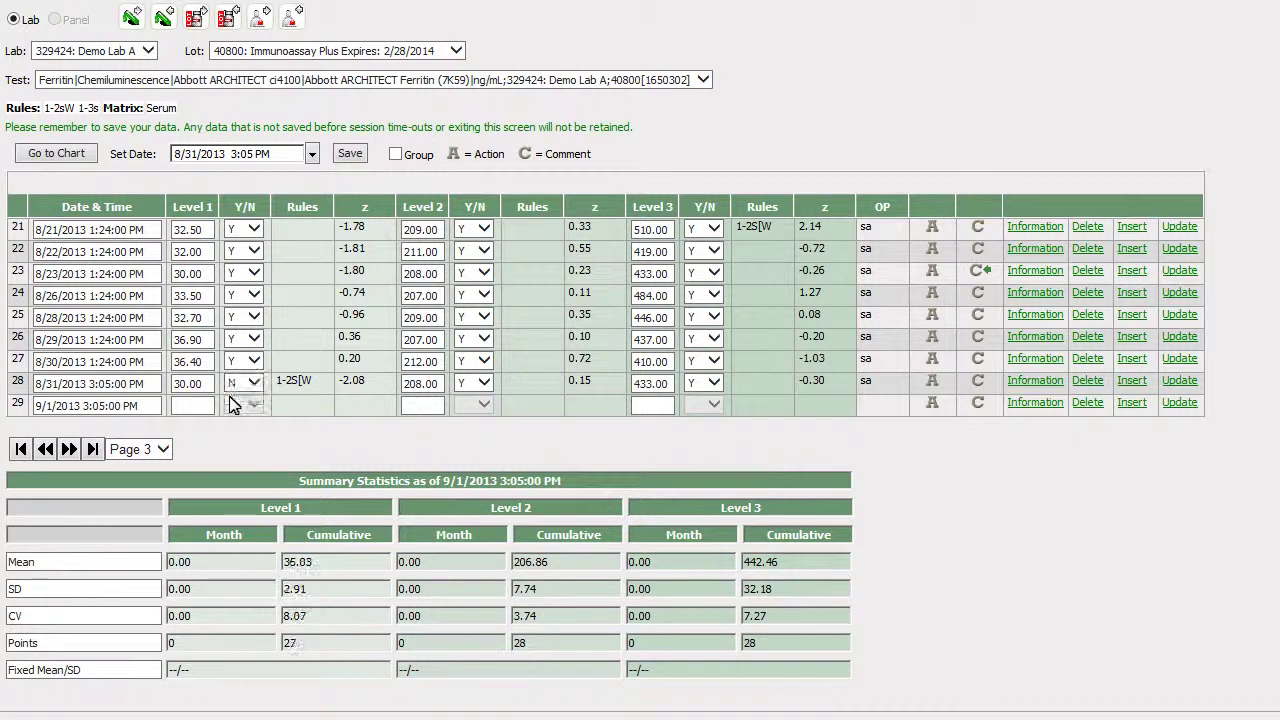
click(349, 156)
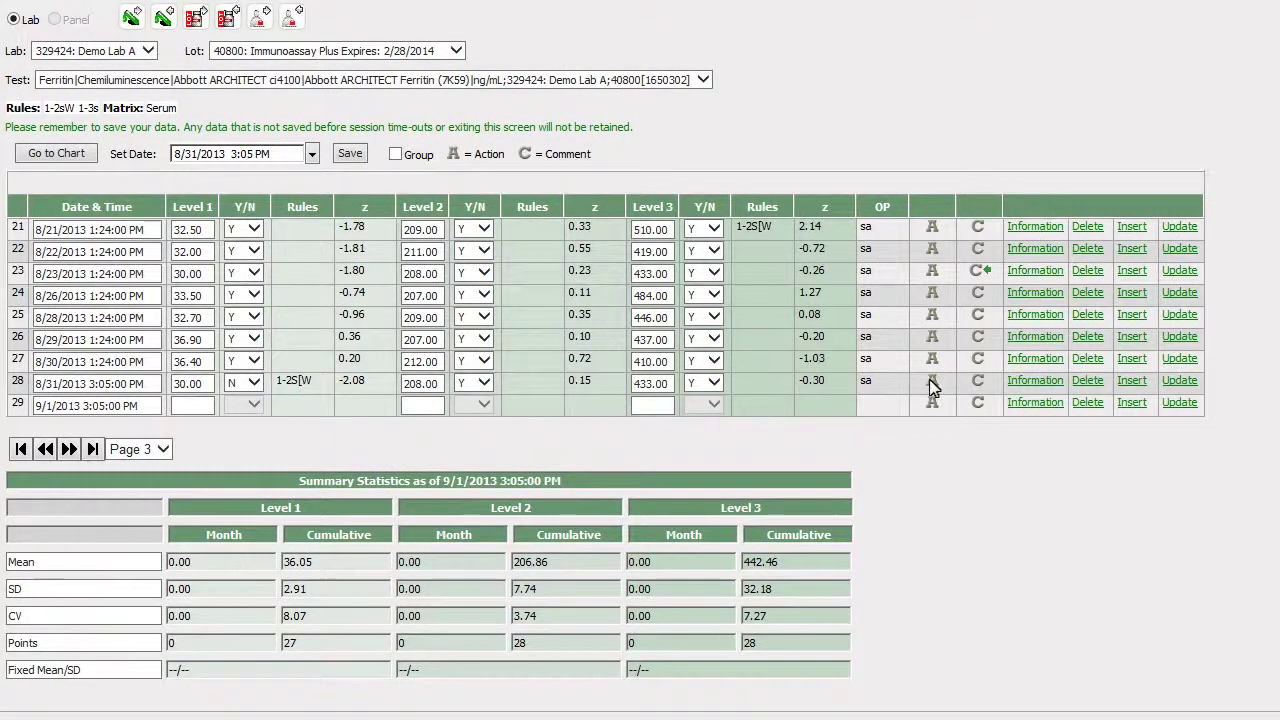
click(932, 384)
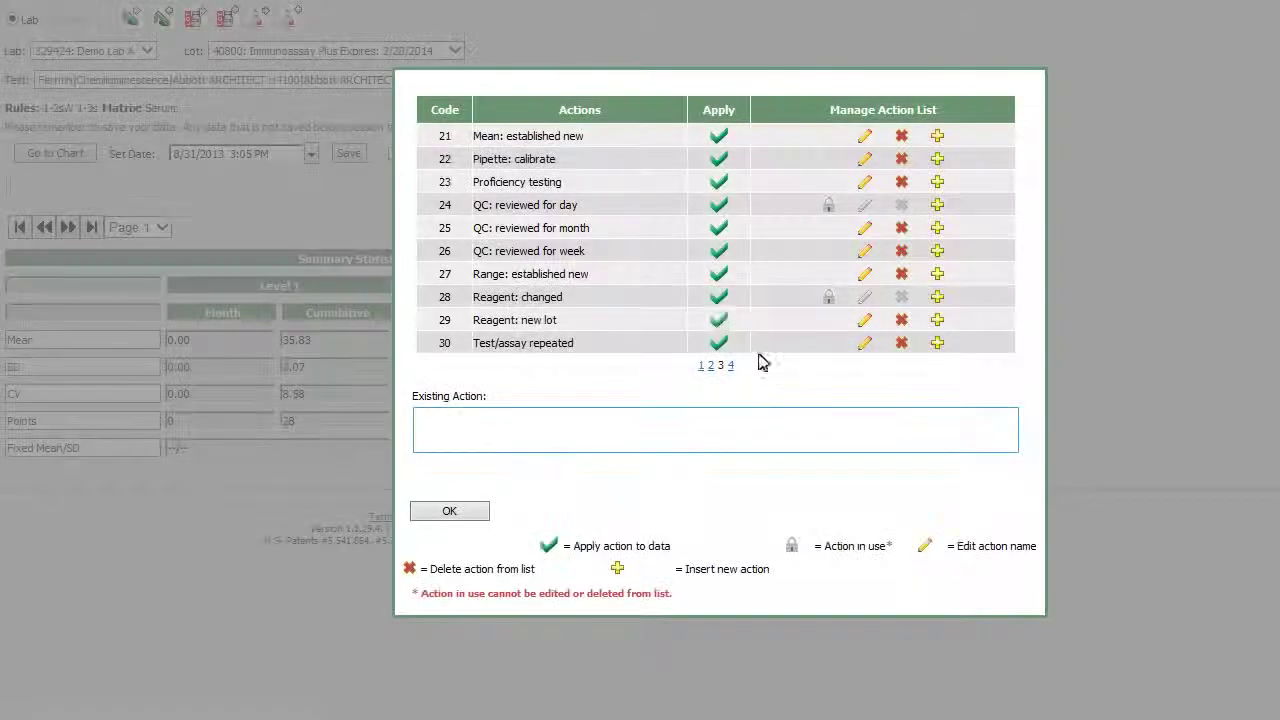
click(718, 298)
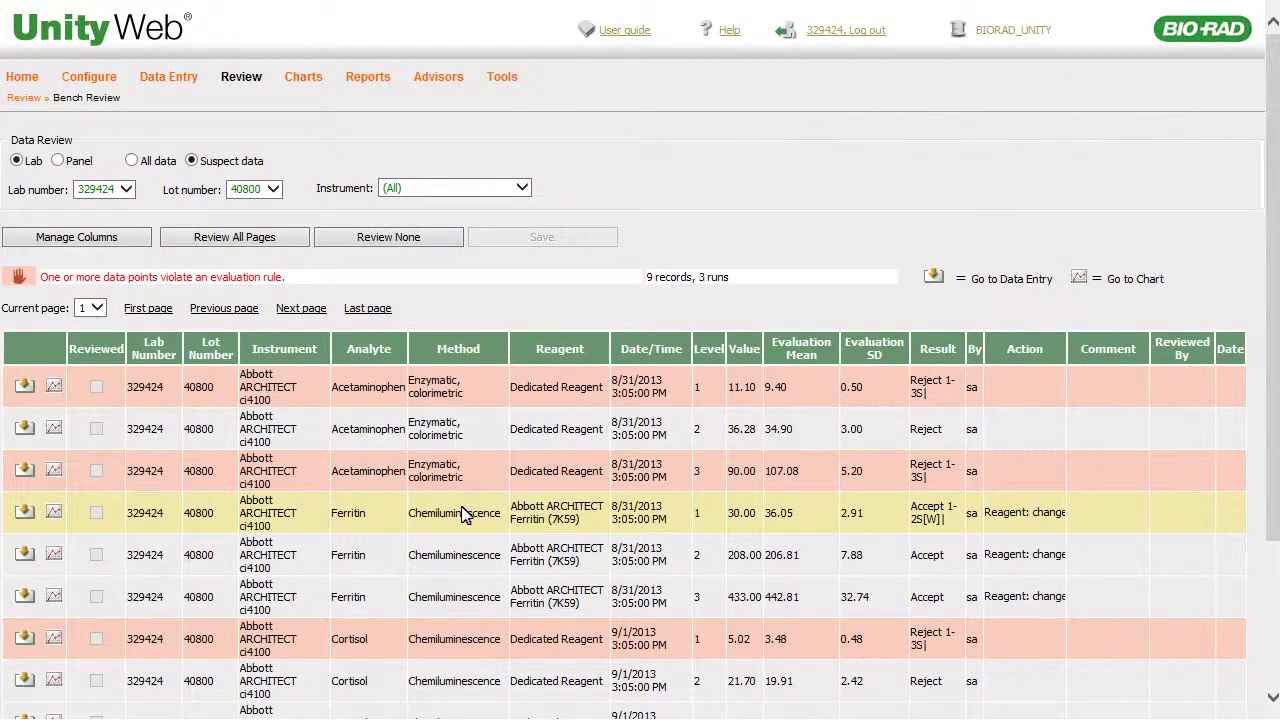
Switch Bench Review to All data and mark every record as reviewed.
click(132, 161)
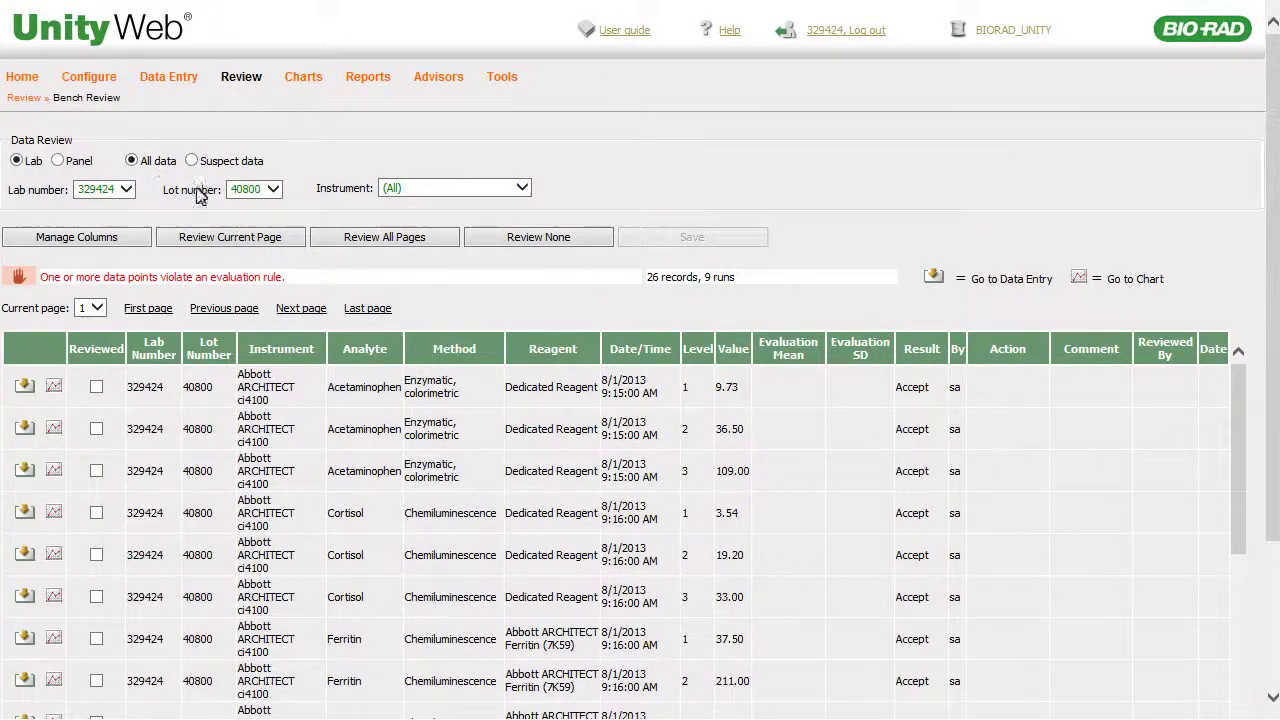
click(212, 243)
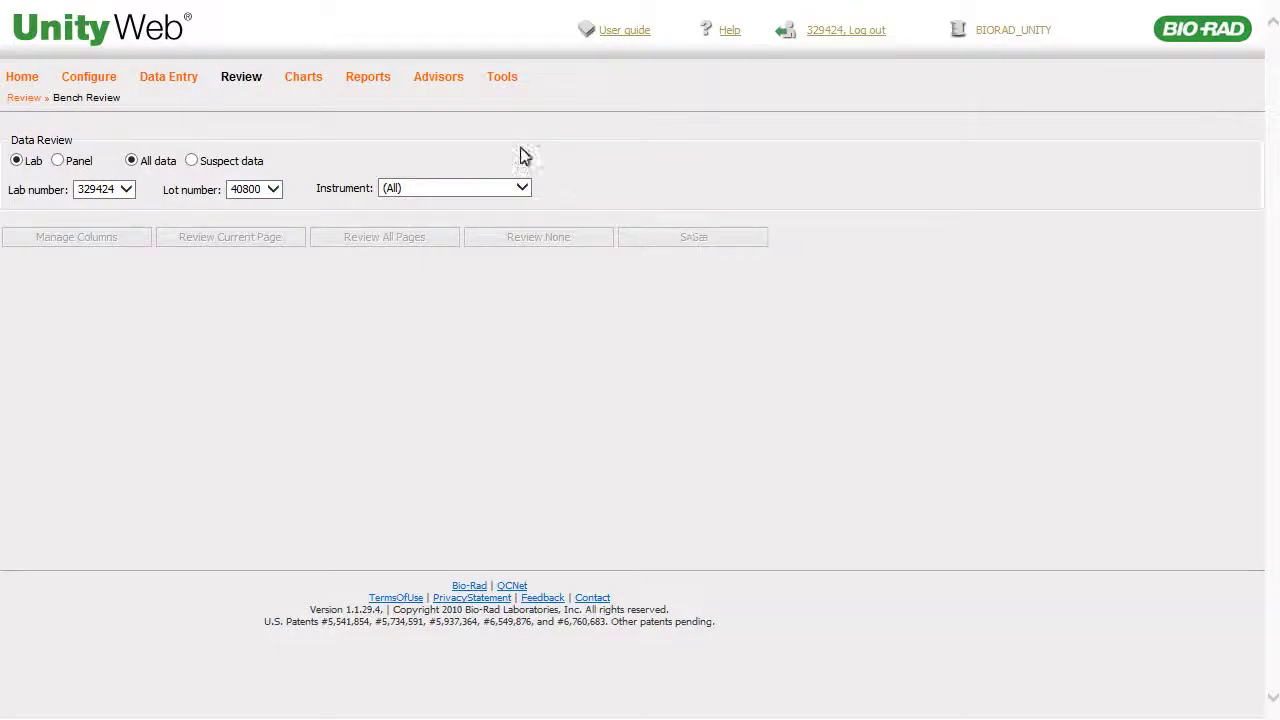
Open the Setup settings from the Tools menu.
click(507, 80)
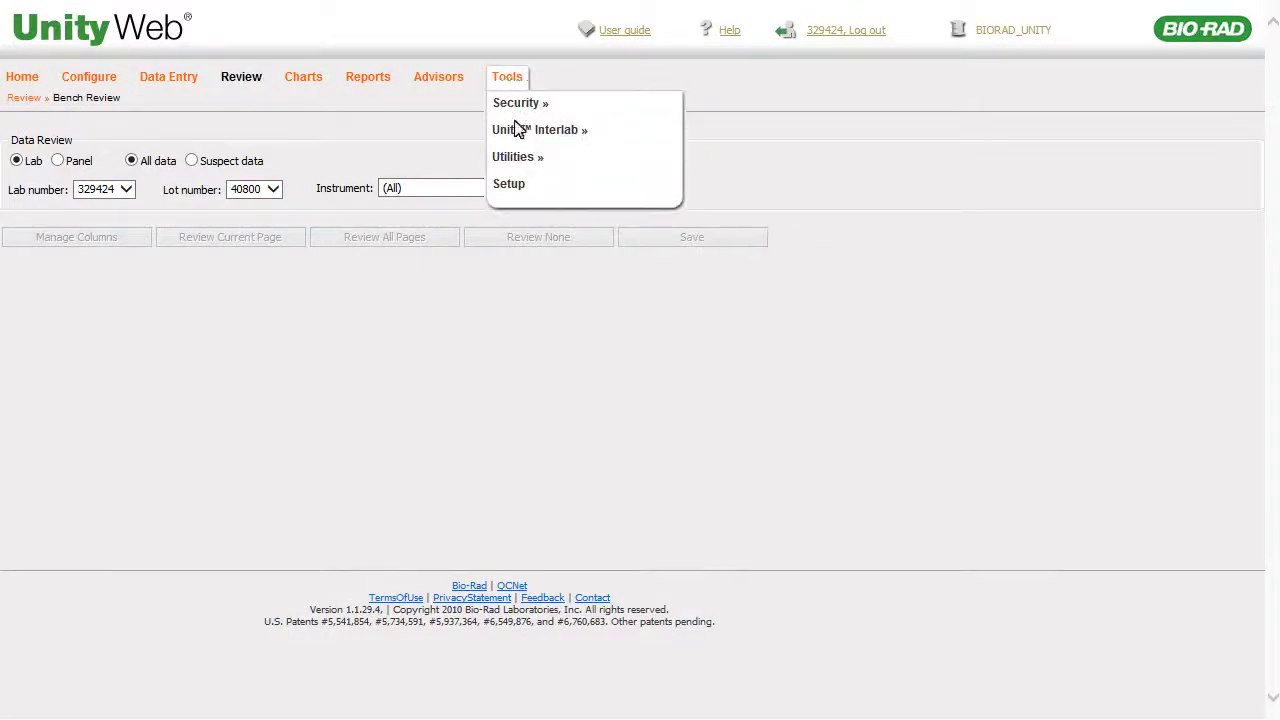
click(516, 188)
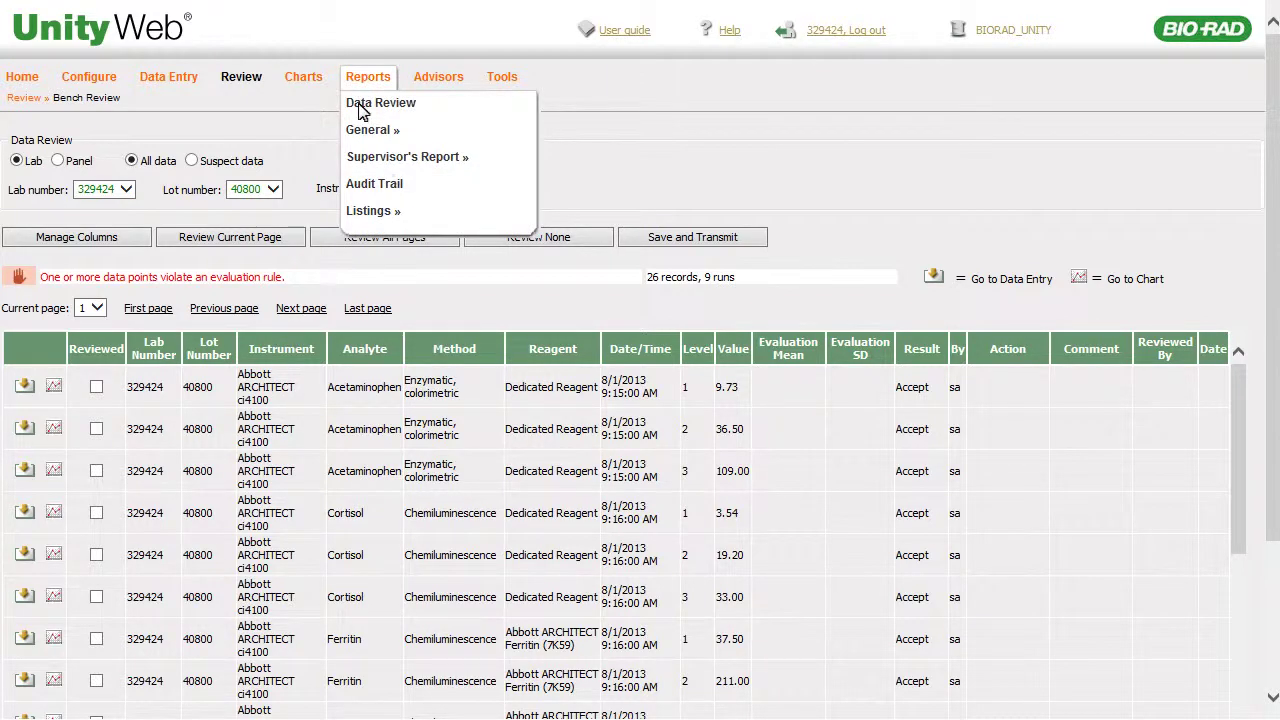
Generate the Data Review report using the default 8/1/2013–8/31/2013 dates.
click(362, 106)
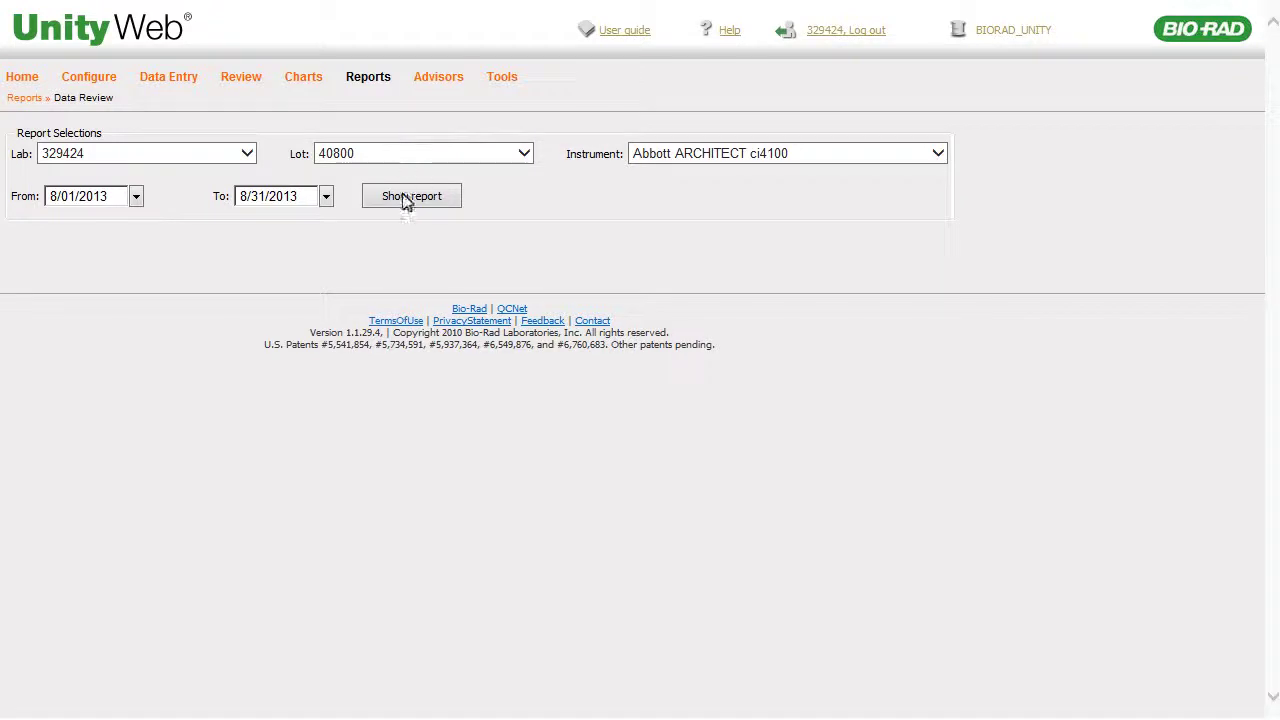
click(408, 198)
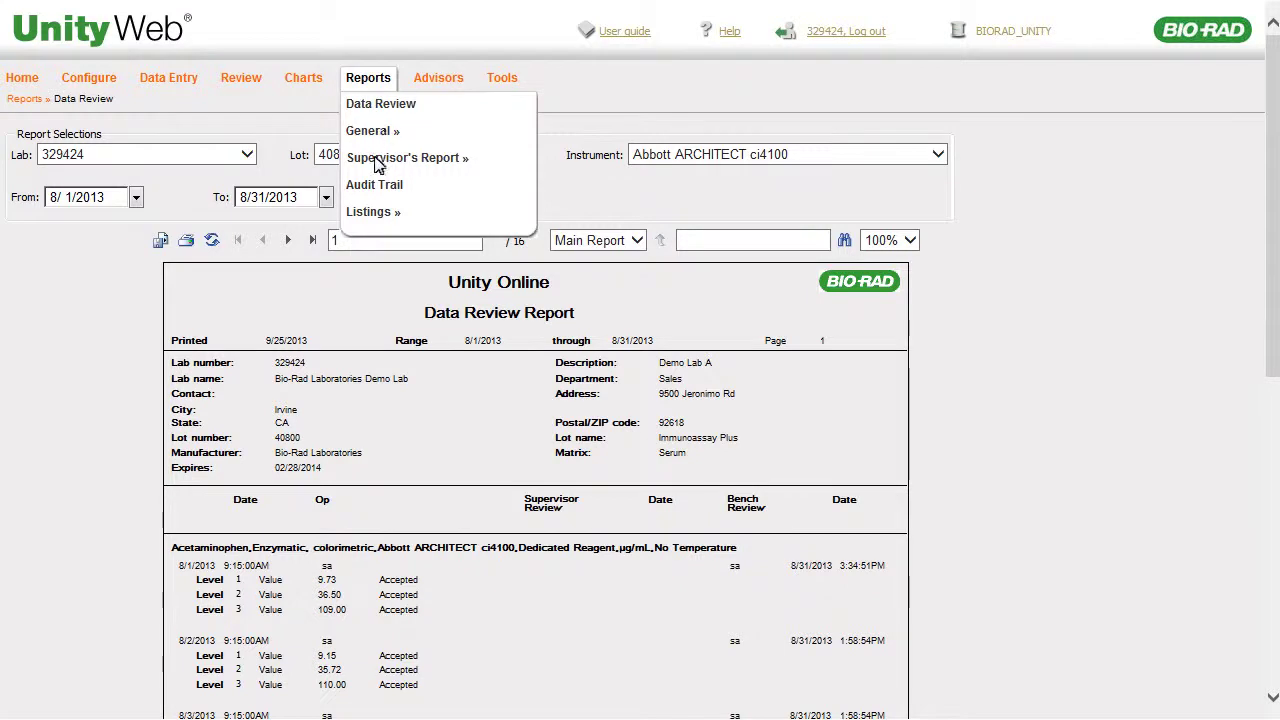
mouse_move(407, 158)
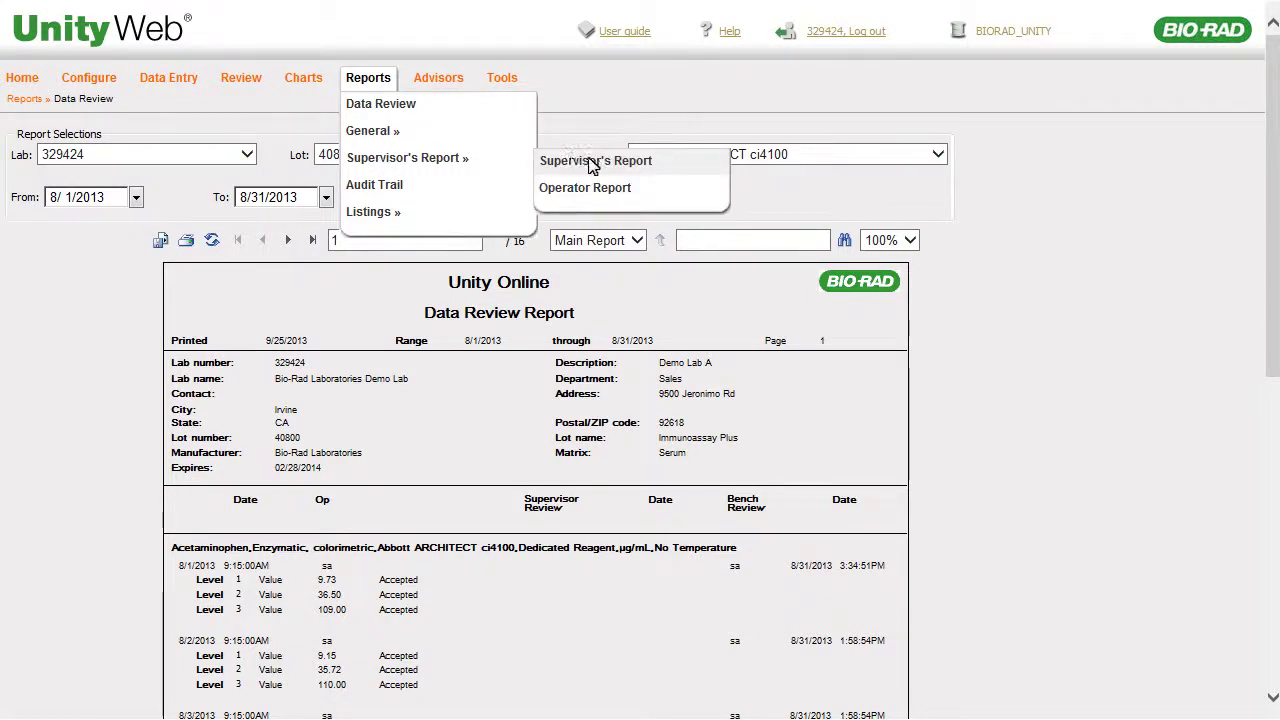
Generate the Supervisor's Report of Reject results for 8/1–8/31/2013.
click(588, 163)
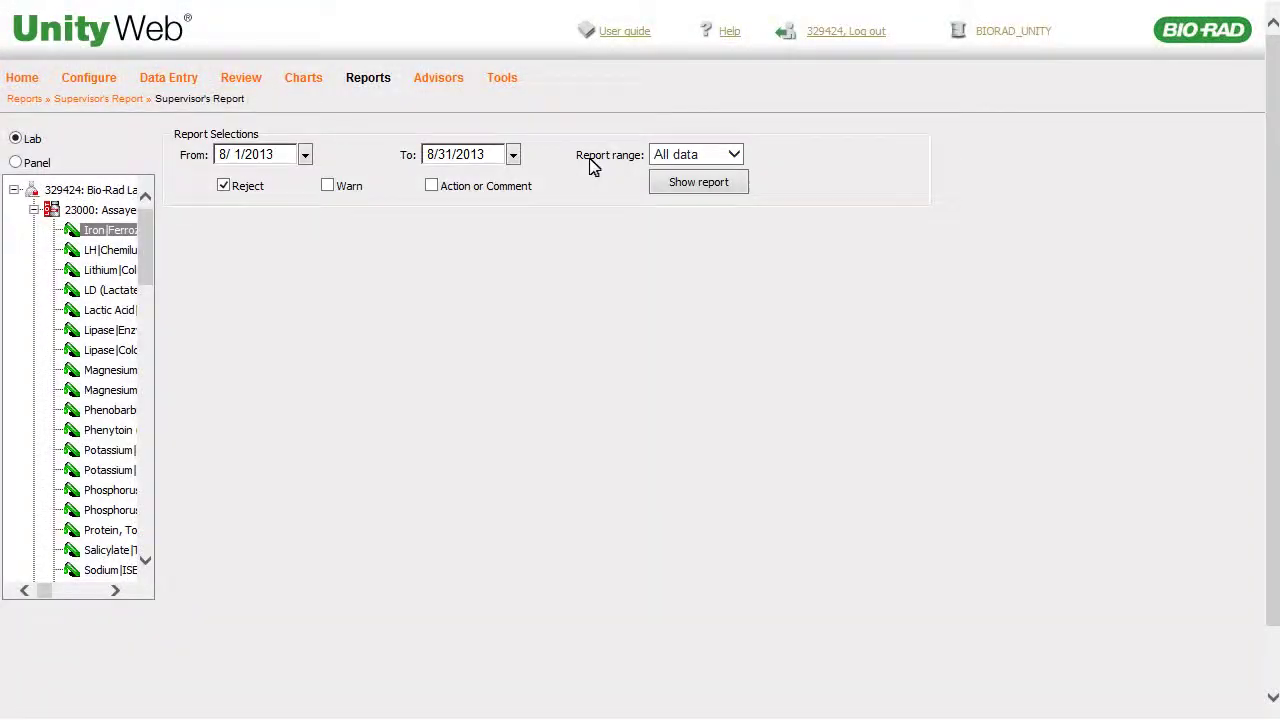
click(702, 186)
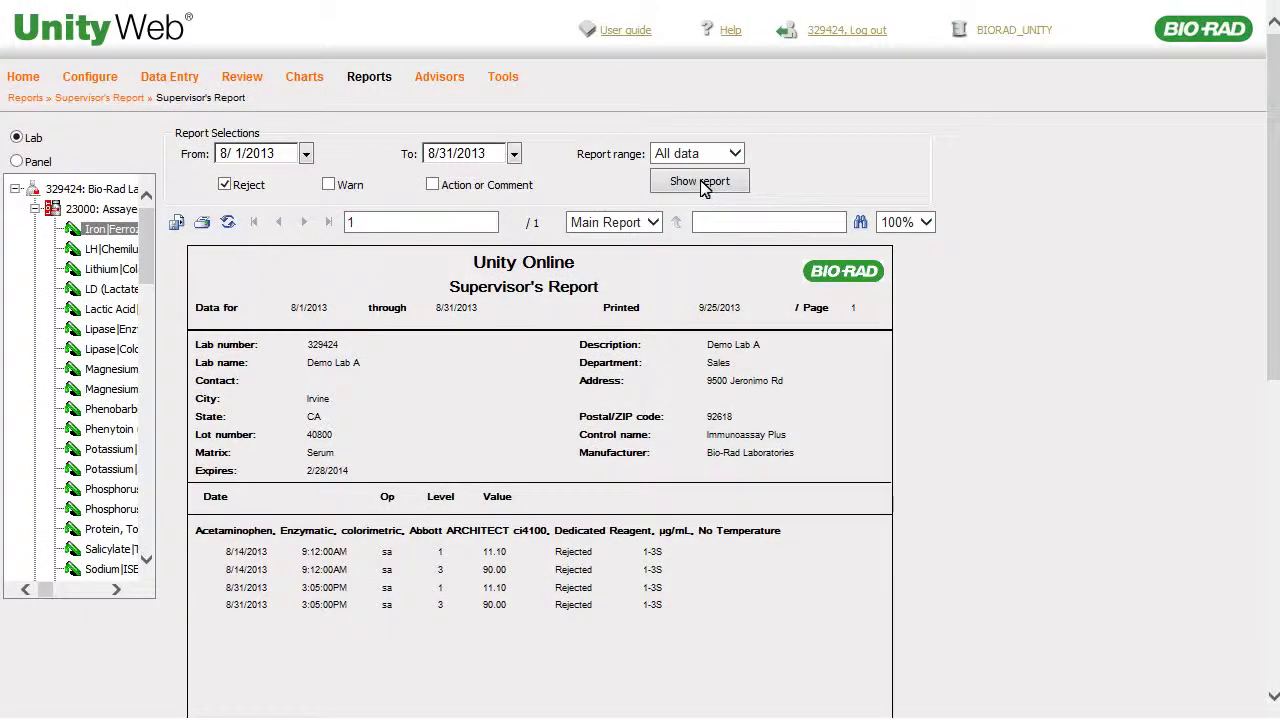
Open the Levey-Jennings chart for Ferritin lot 40800 from the Charts menu.
click(304, 80)
click(300, 104)
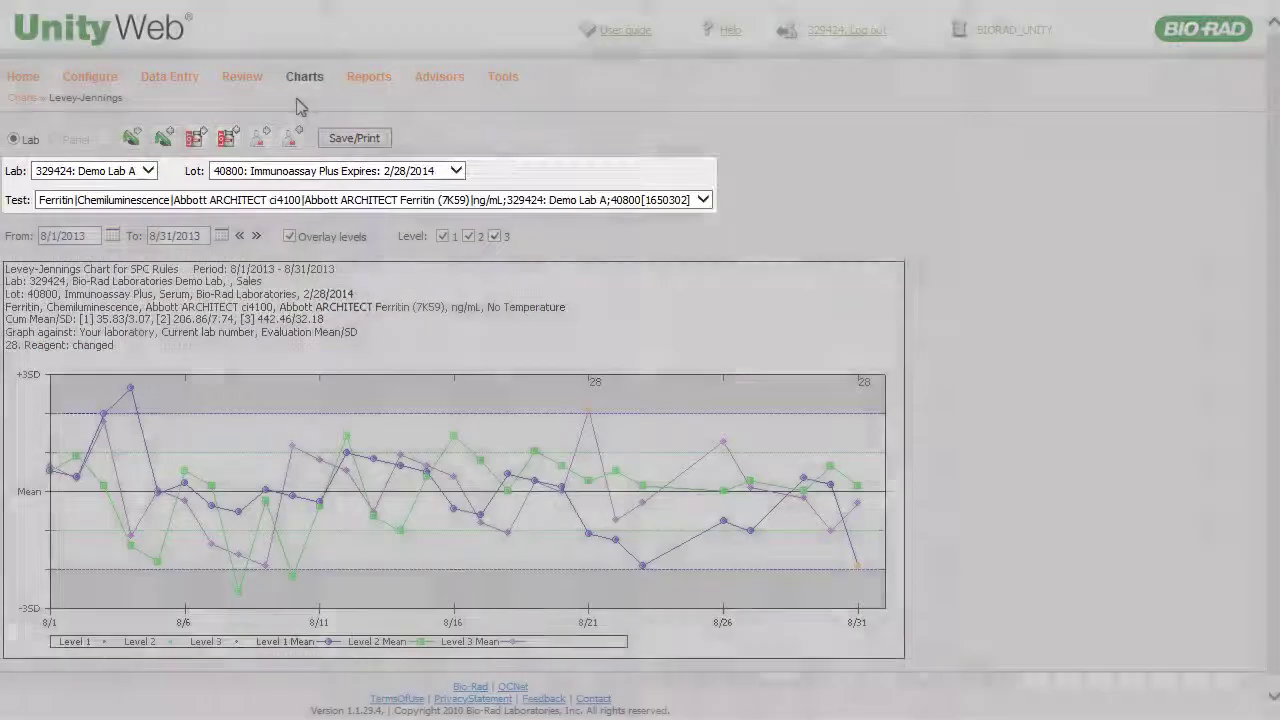